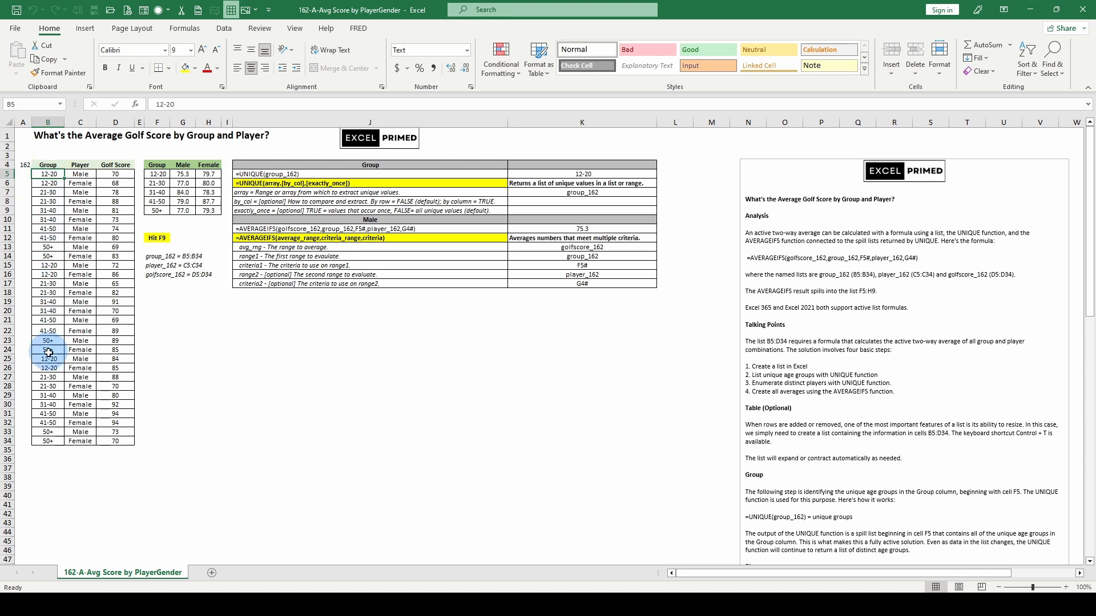
# Step: Examine the Group, Player and Golf Score columns of the data list
pyautogui.click(50, 210)
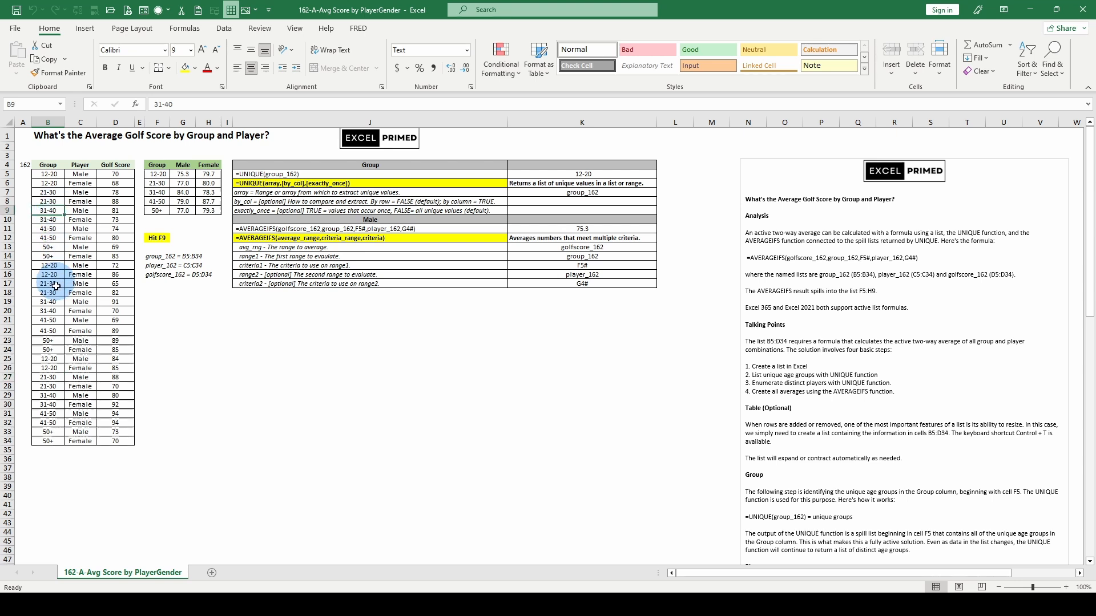
pyautogui.click(51, 174)
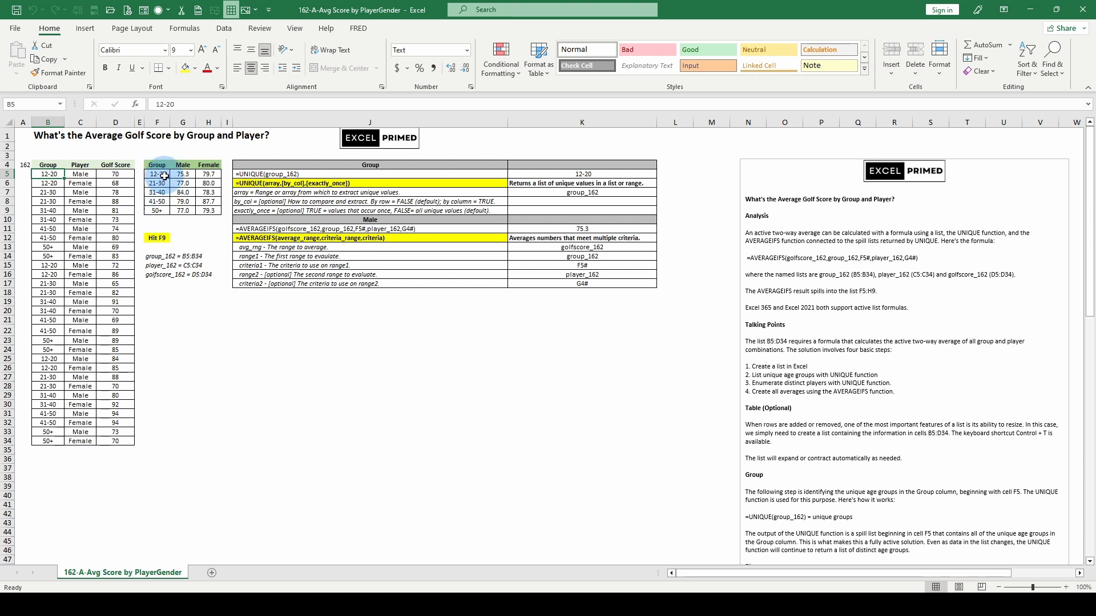
pyautogui.click(79, 173)
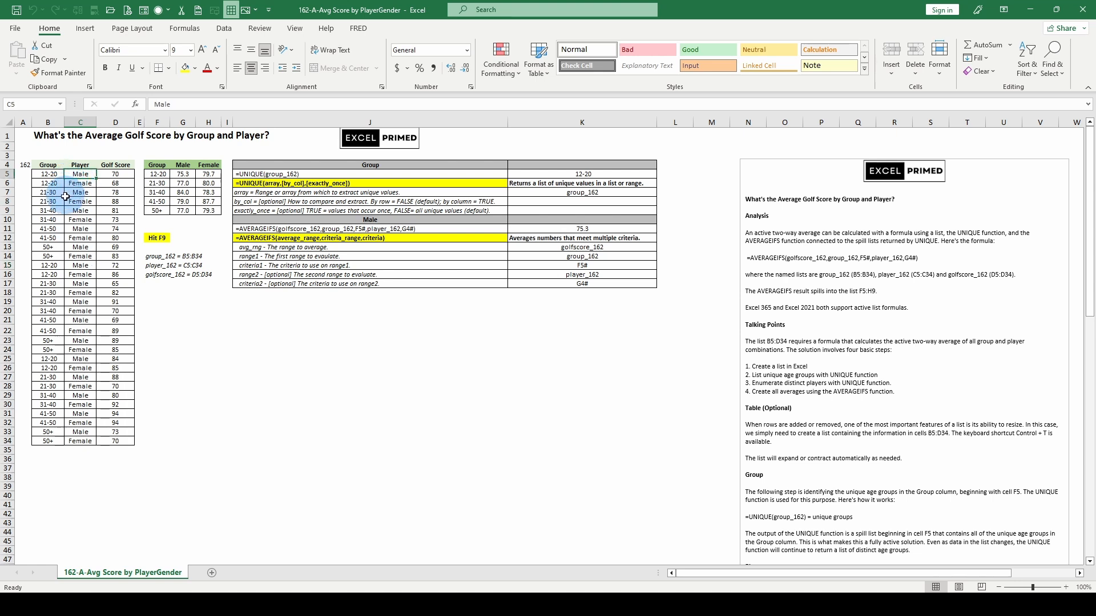
pyautogui.click(80, 292)
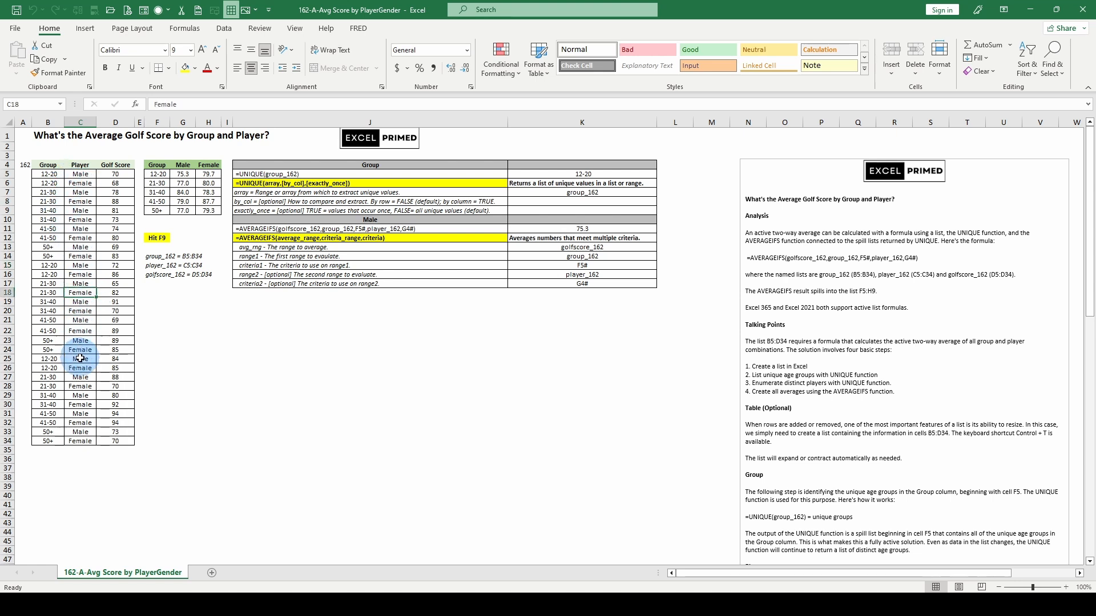
pyautogui.click(109, 174)
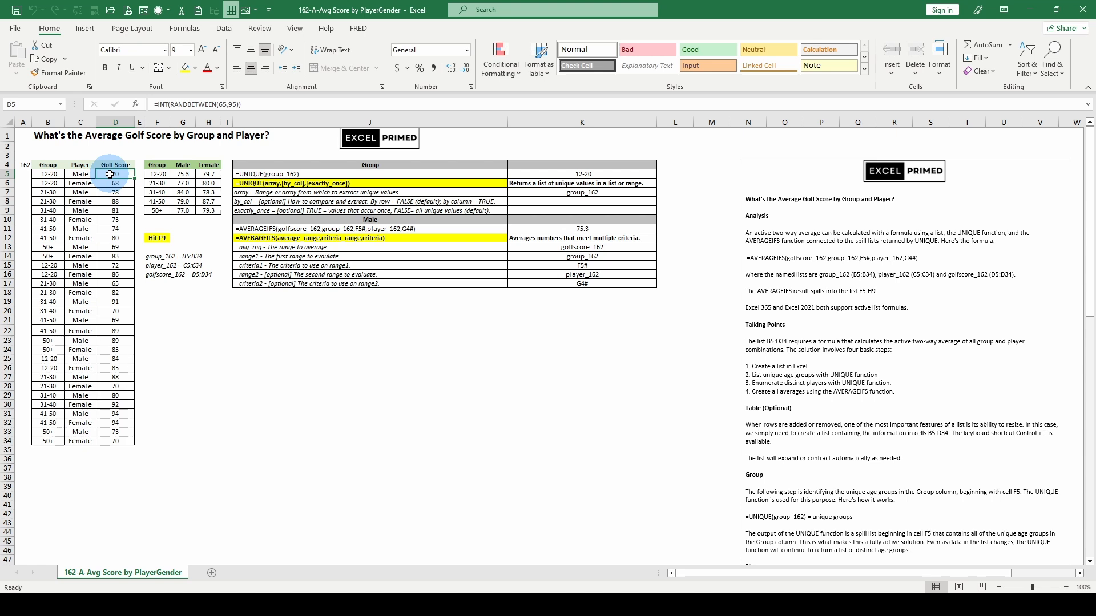
# Step: Recalculate the worksheet to generate new random golf scores and select the first Male average cell
pyautogui.press('F9')
pyautogui.press('F9')
pyautogui.press('F9')
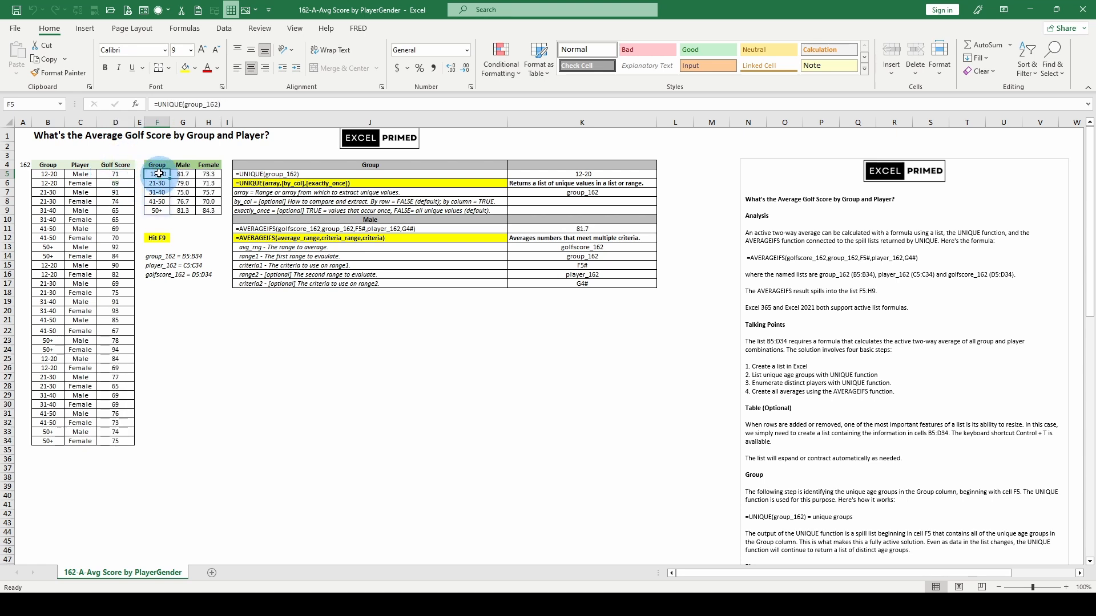
pyautogui.press('Right')
pyautogui.press('Right')
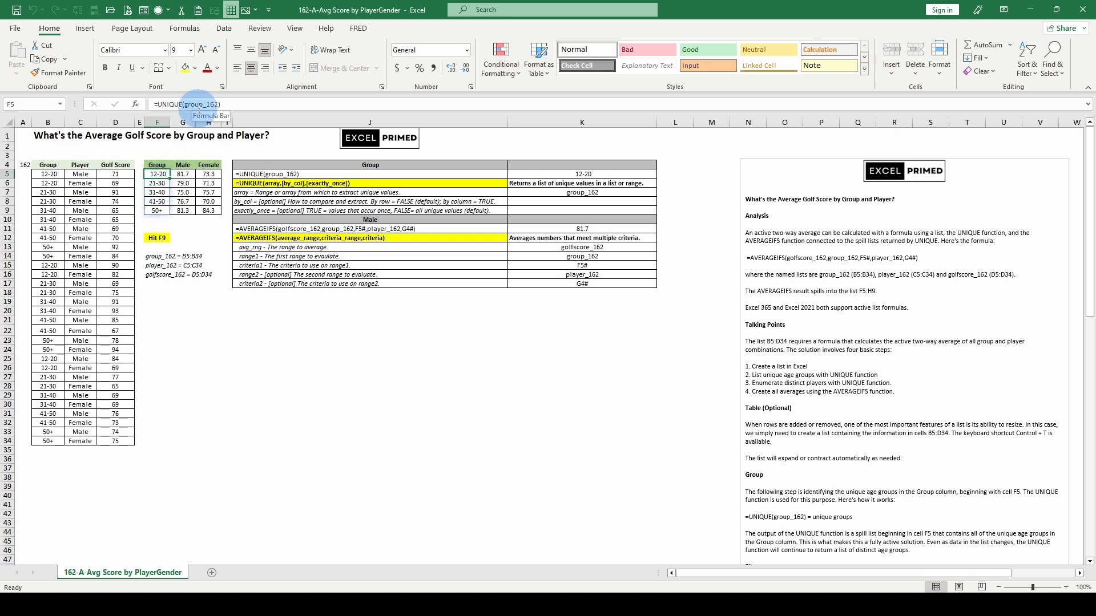
pyautogui.click(191, 174)
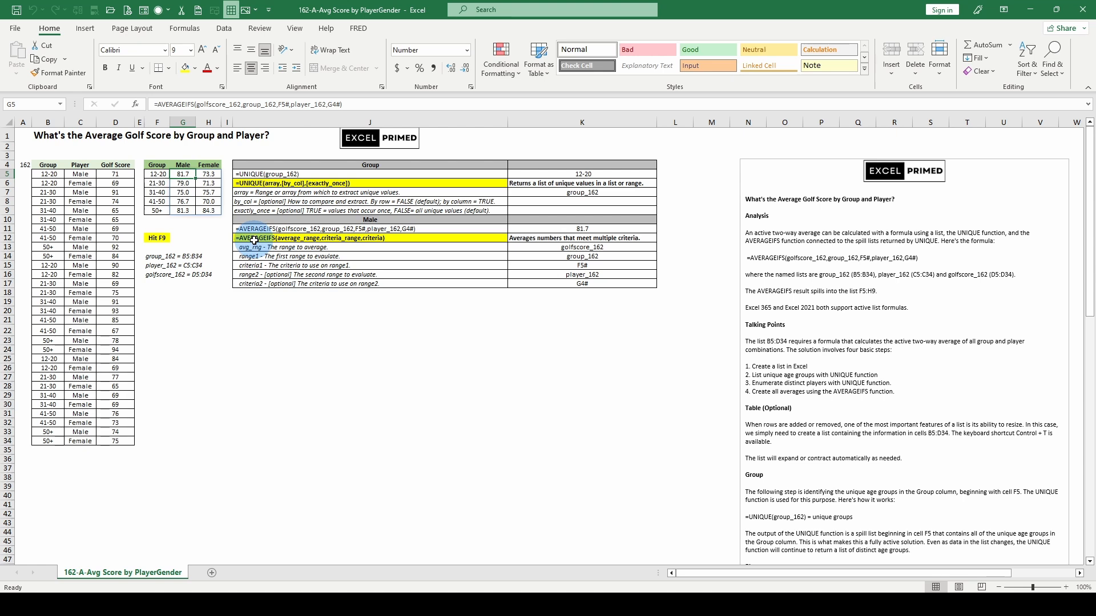
# Step: Inspect the arguments of the AVERAGEIFS formula in G5 without changing it
pyautogui.click(208, 104)
pyautogui.click(217, 123)
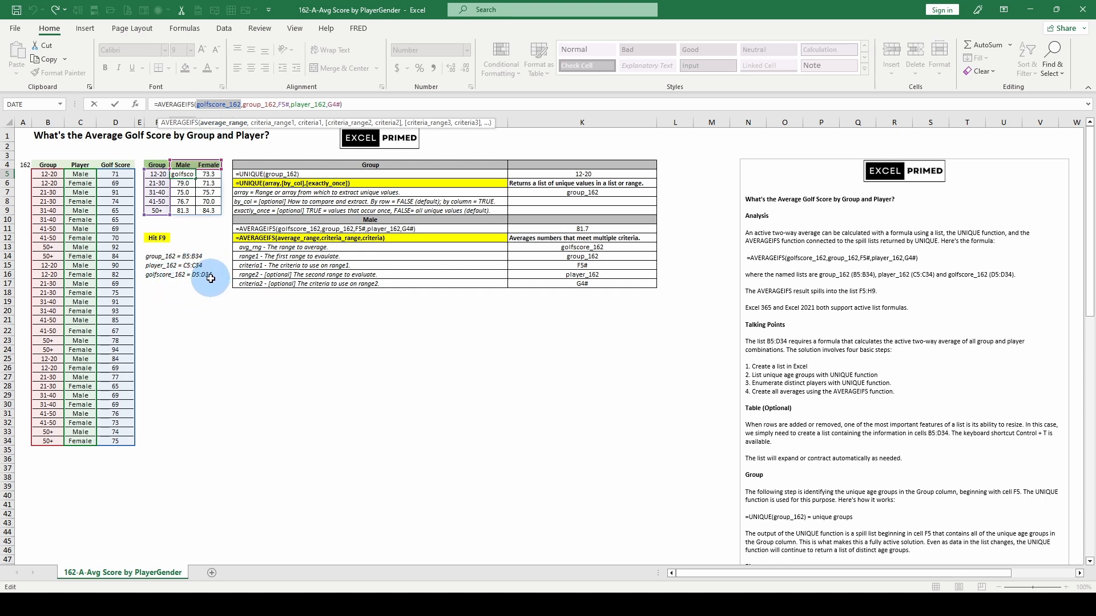
pyautogui.click(270, 124)
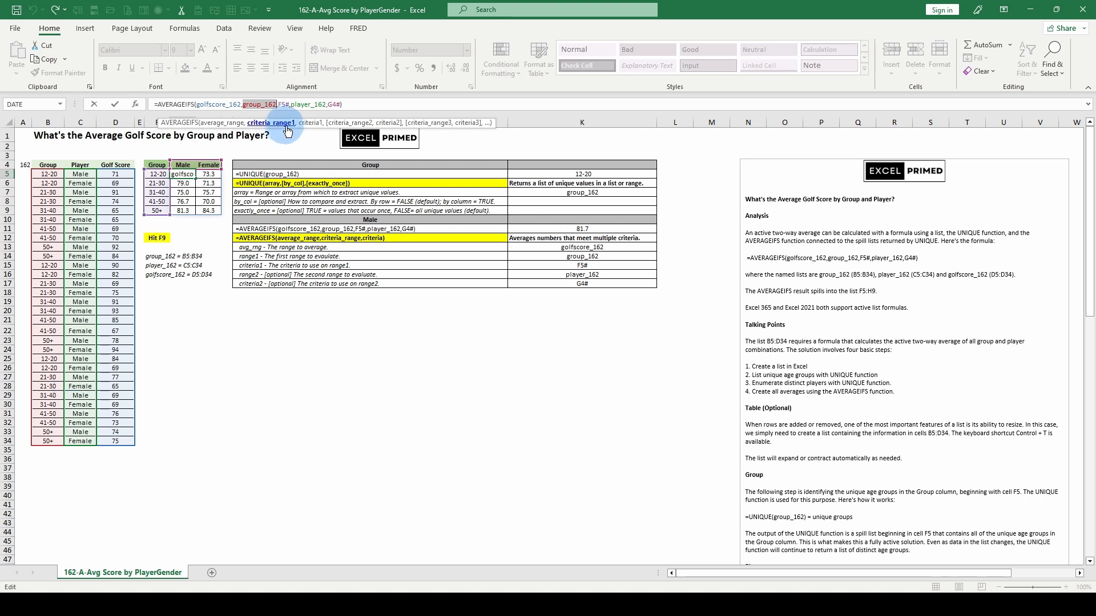
pyautogui.click(308, 124)
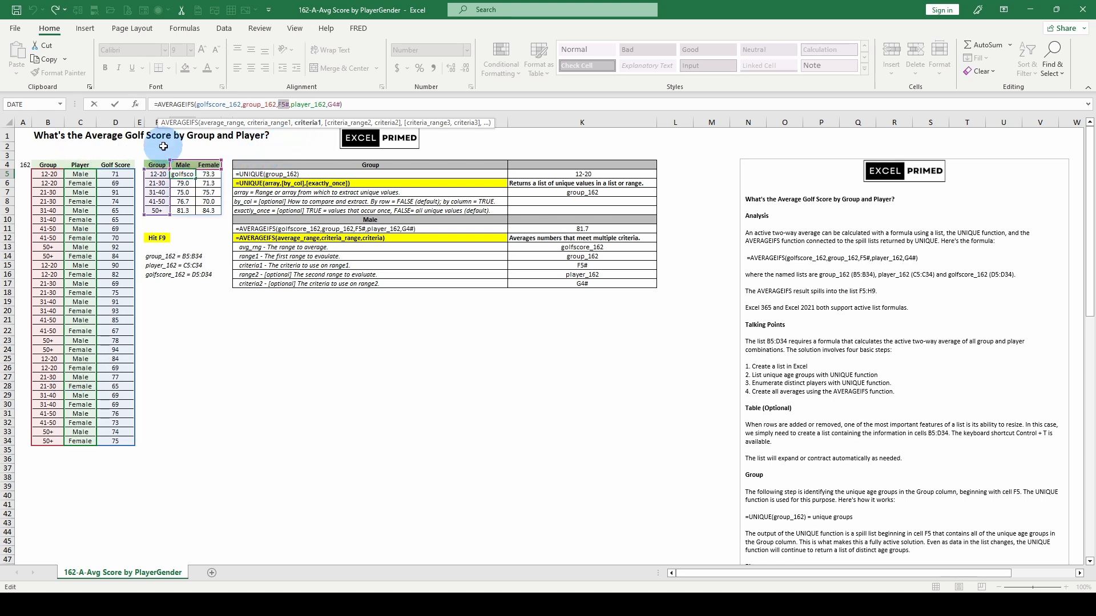
pyautogui.press('Escape')
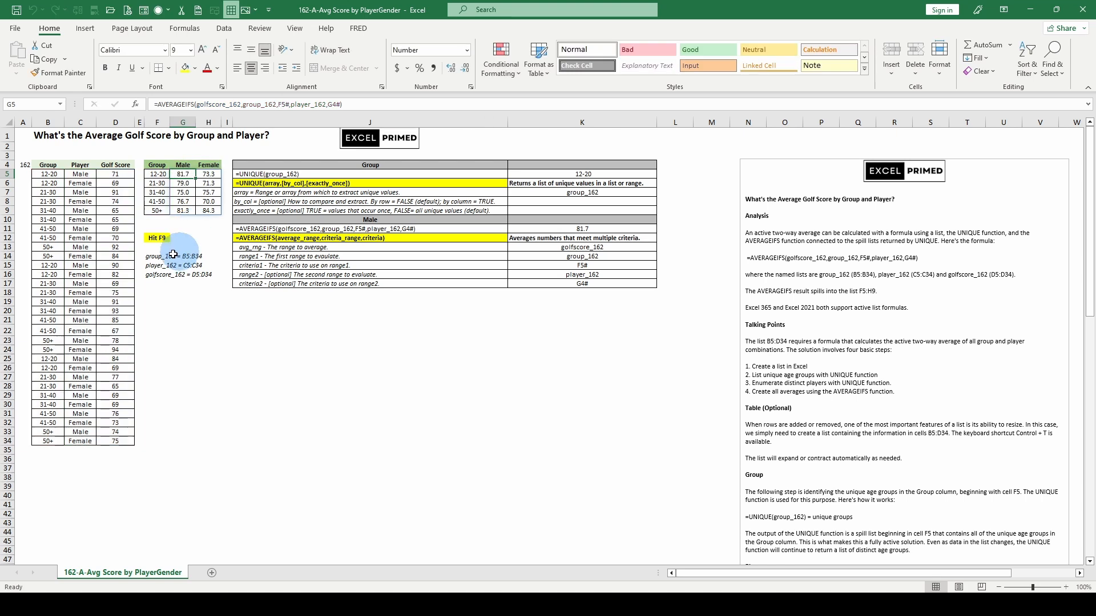
# Step: Select the Male average cell G5 and recalculate the worksheet again
pyautogui.click(84, 201)
pyautogui.click(52, 171)
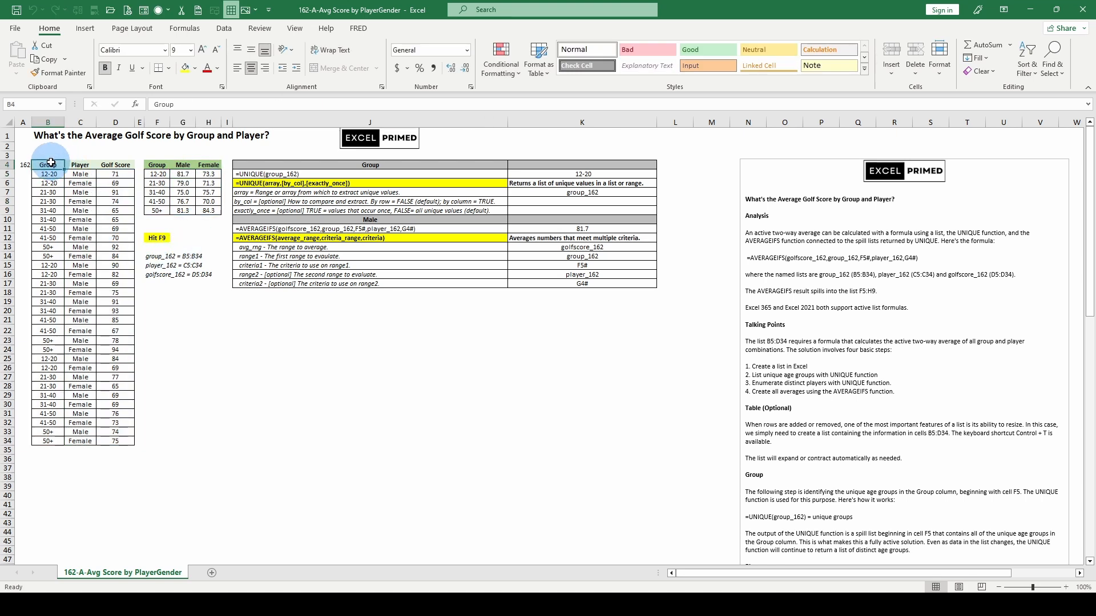
pyautogui.click(182, 173)
pyautogui.press('F9')
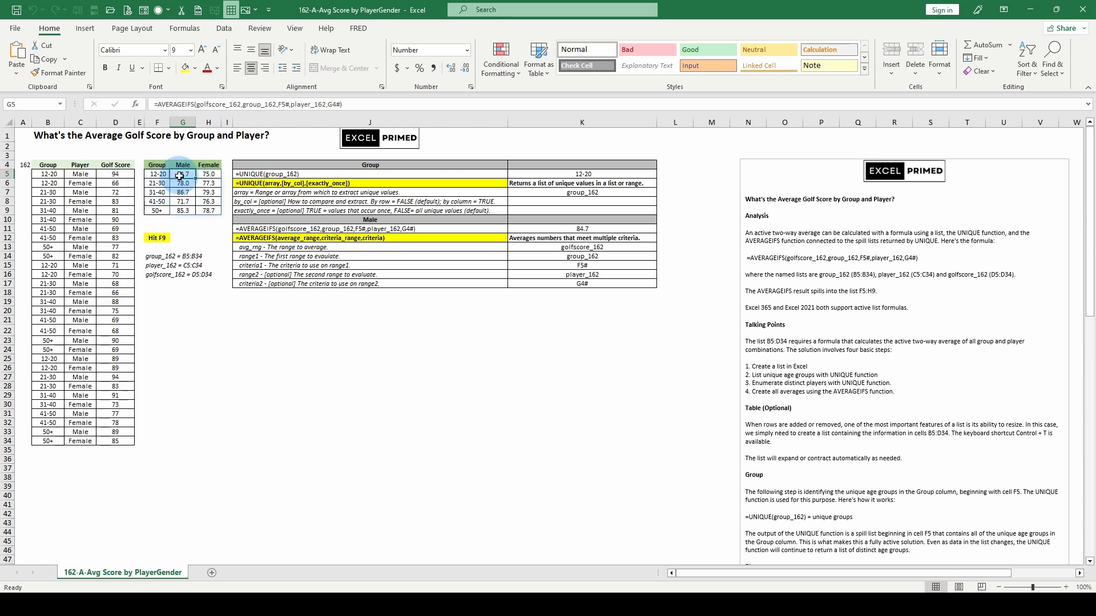
# Step: Review each argument of the G5 AVERAGEIFS formula and leave the edit unchanged
pyautogui.click(217, 105)
pyautogui.doubleClick(217, 104)
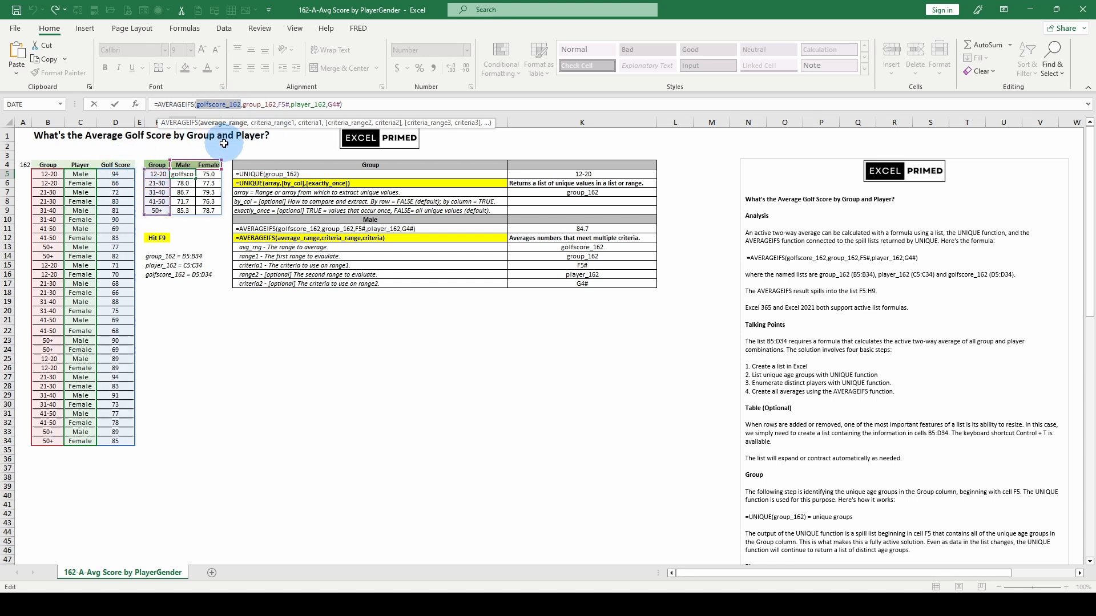
pyautogui.click(262, 125)
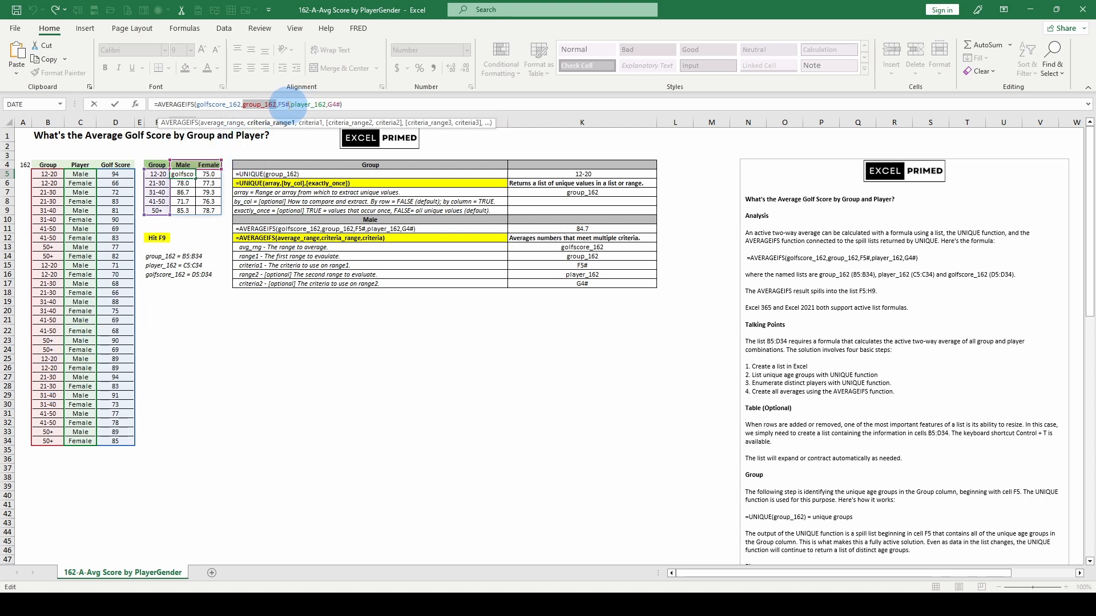
pyautogui.click(283, 104)
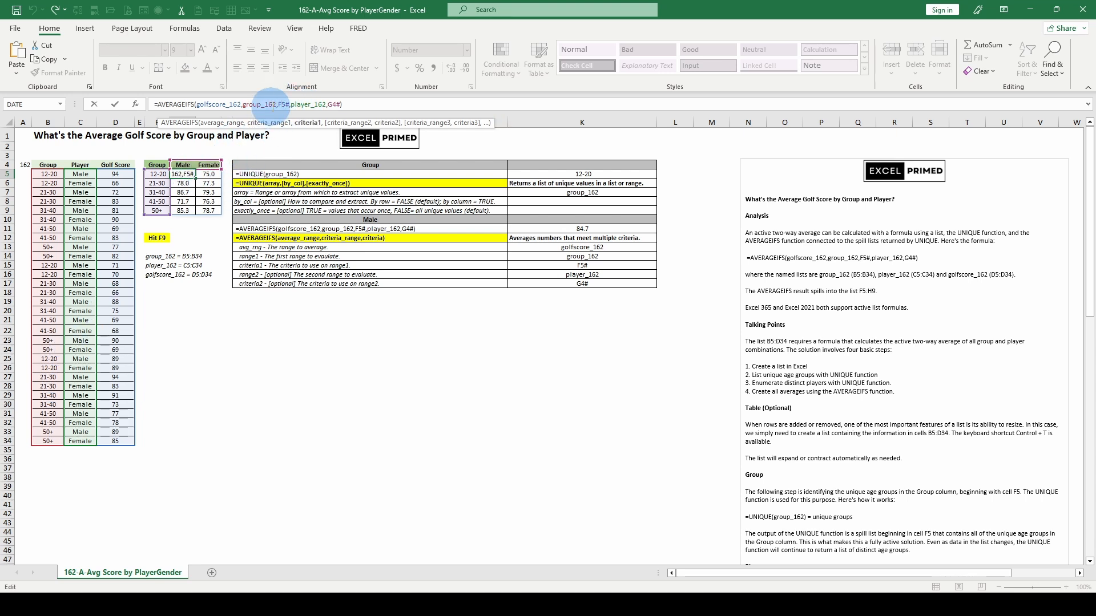
pyautogui.click(297, 104)
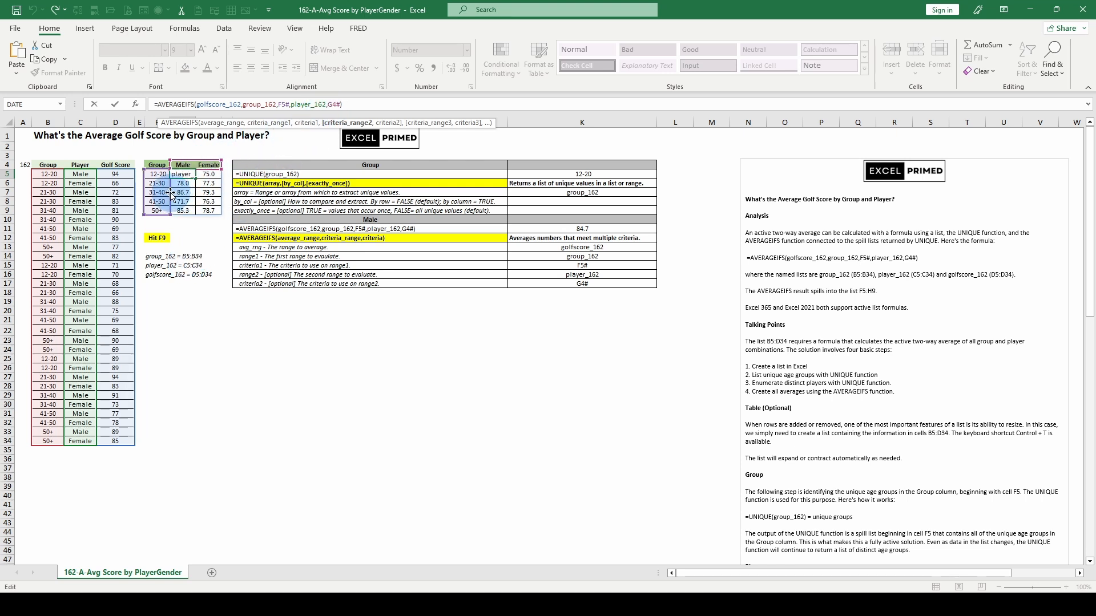
pyautogui.press('Escape')
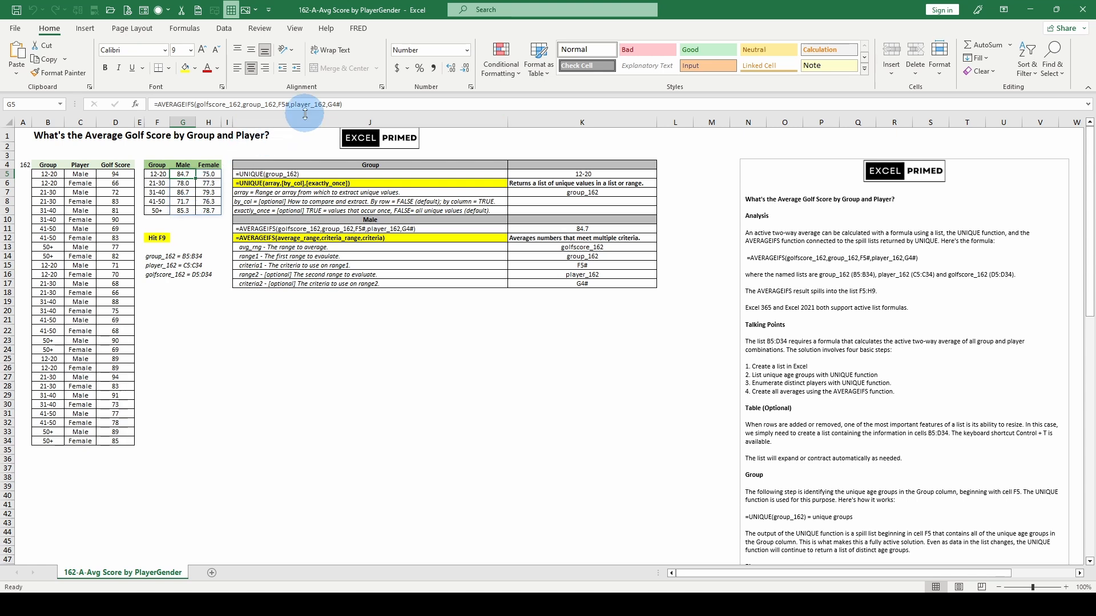
# Step: Edit the G5 formula to use single-cell criteria F5 and G4 instead of the spill references F5# and G4#
pyautogui.click(287, 104)
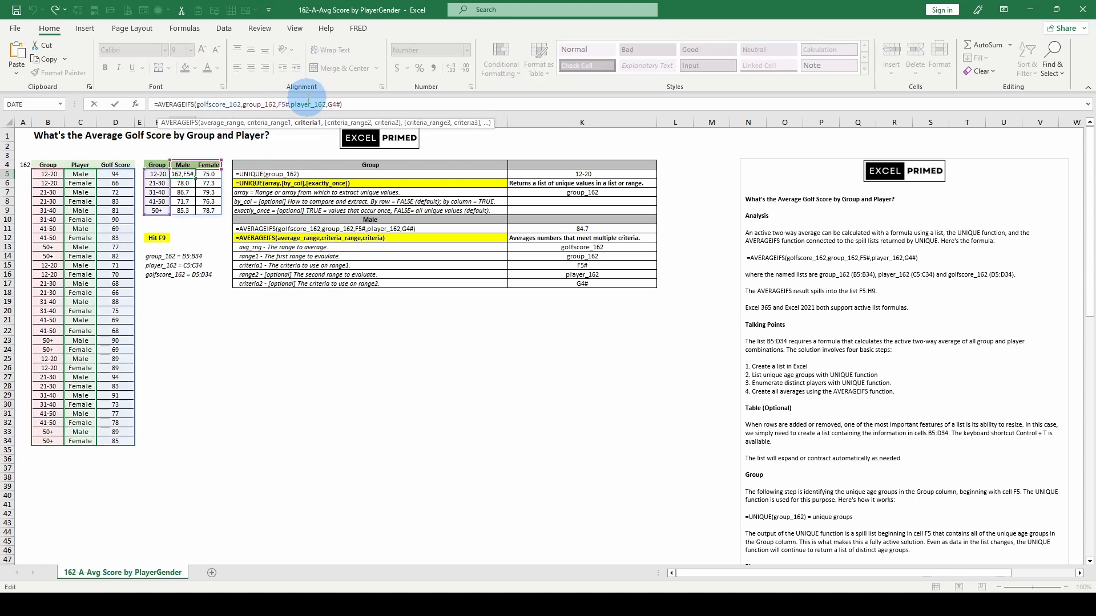
pyautogui.press('BackSpace')
pyautogui.click(362, 109)
pyautogui.press('Left')
pyautogui.press('BackSpace')
pyautogui.press('Return')
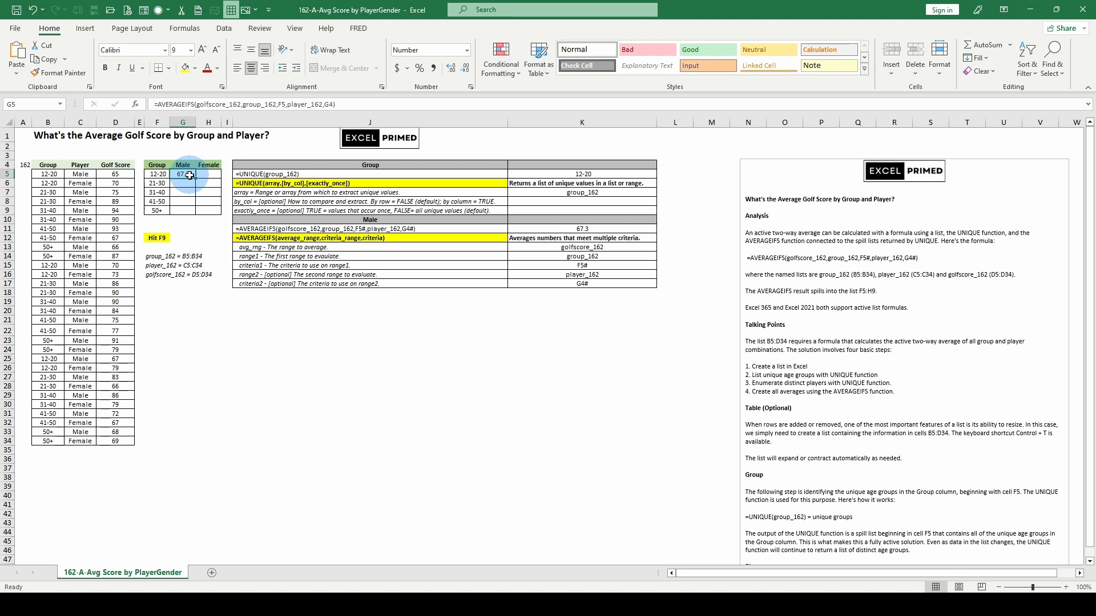
# Step: Change the G5 criteria references to mixed references $F5 and G$4
pyautogui.moveTo(190, 174); pyautogui.dragTo(211, 210)
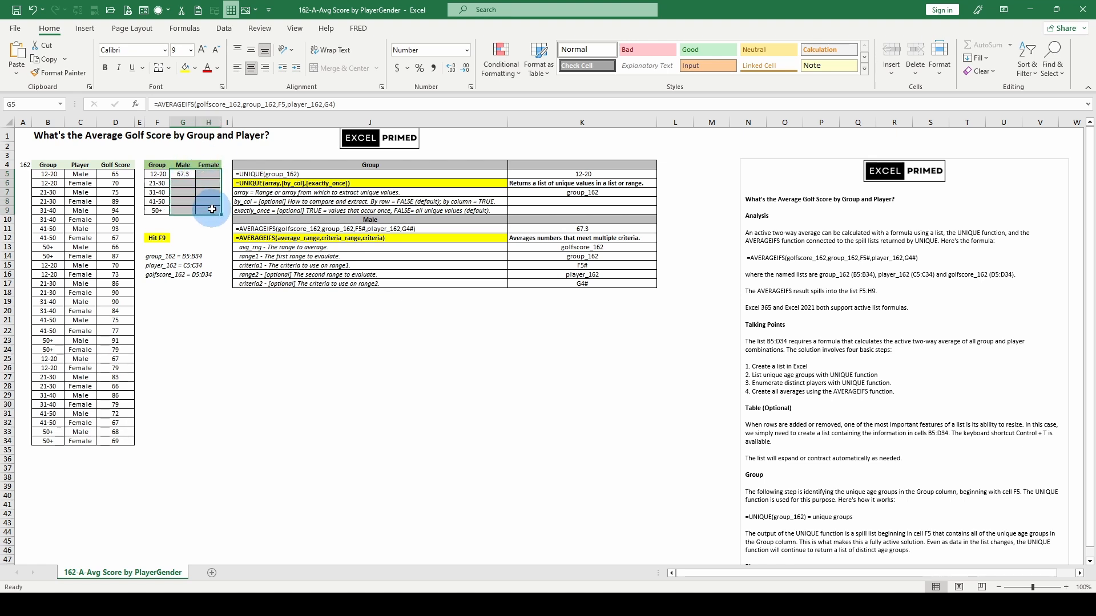
pyautogui.hotkey('ctrl', 'z')
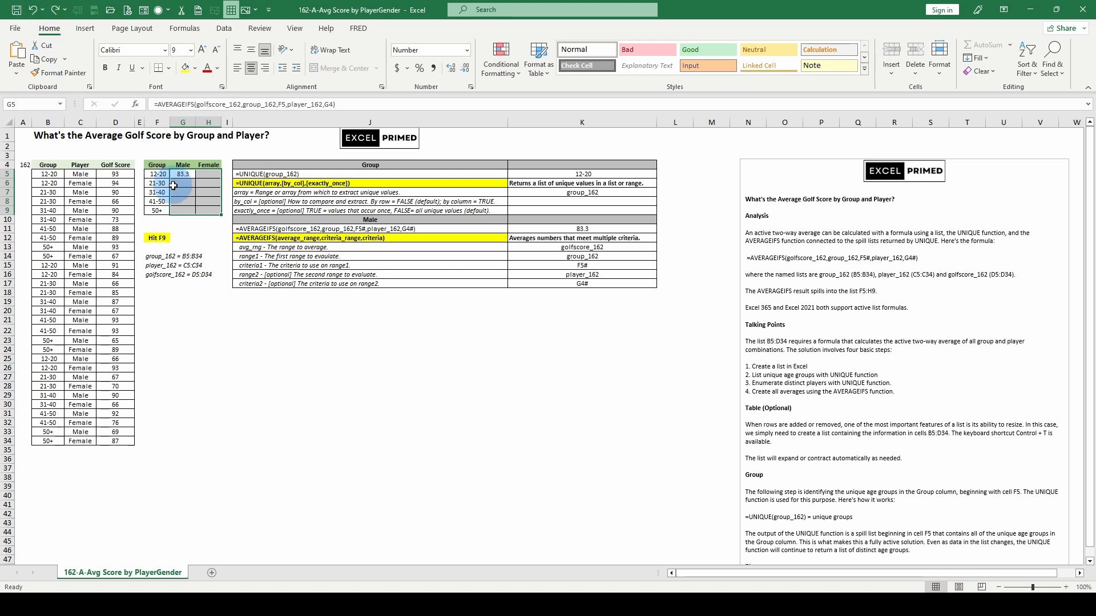
pyautogui.click(184, 173)
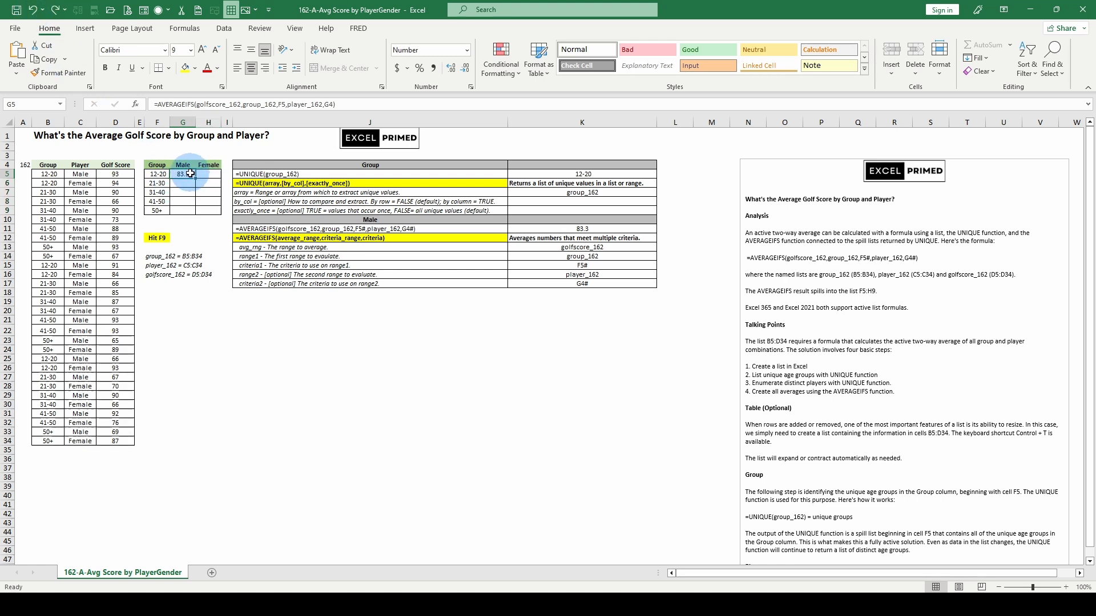
pyautogui.doubleClick(282, 104)
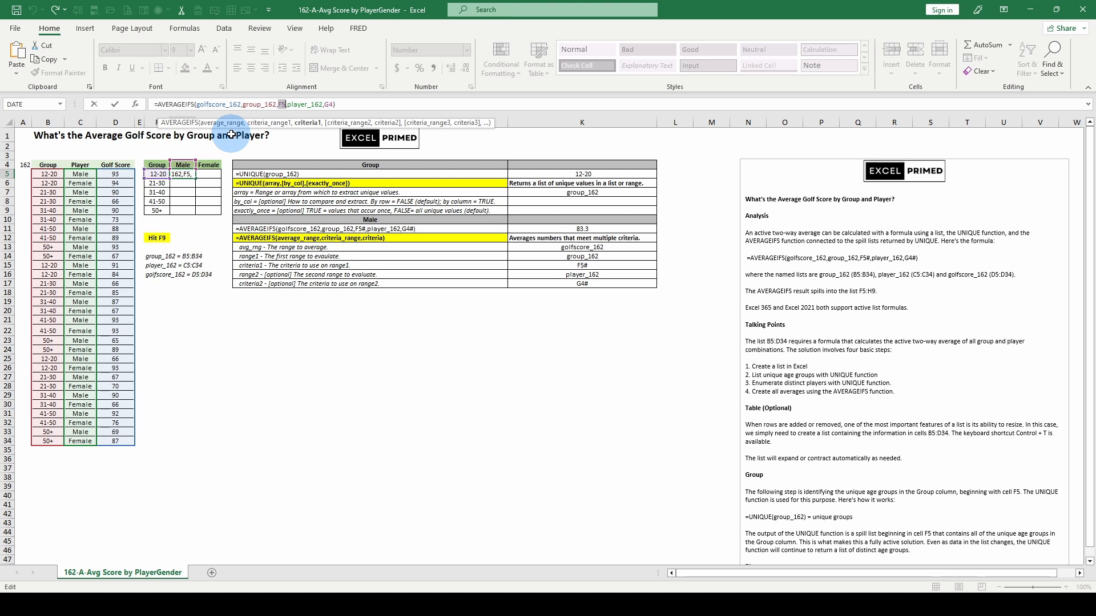
pyautogui.press('F4')
pyautogui.doubleClick(337, 103)
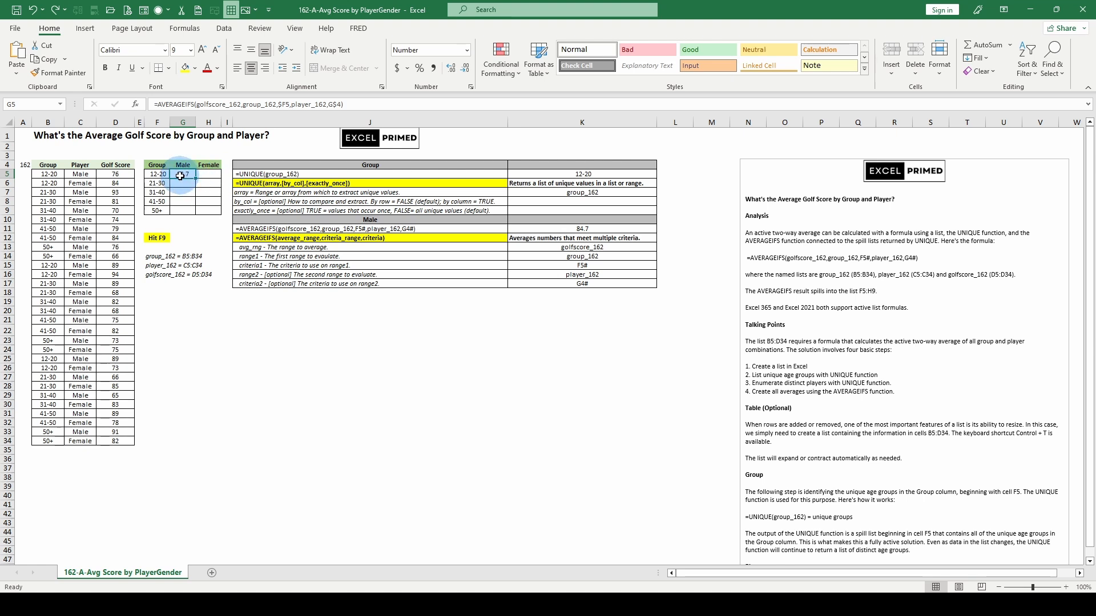
# Step: Fill the G5 formula down into G6
pyautogui.press('Delete')
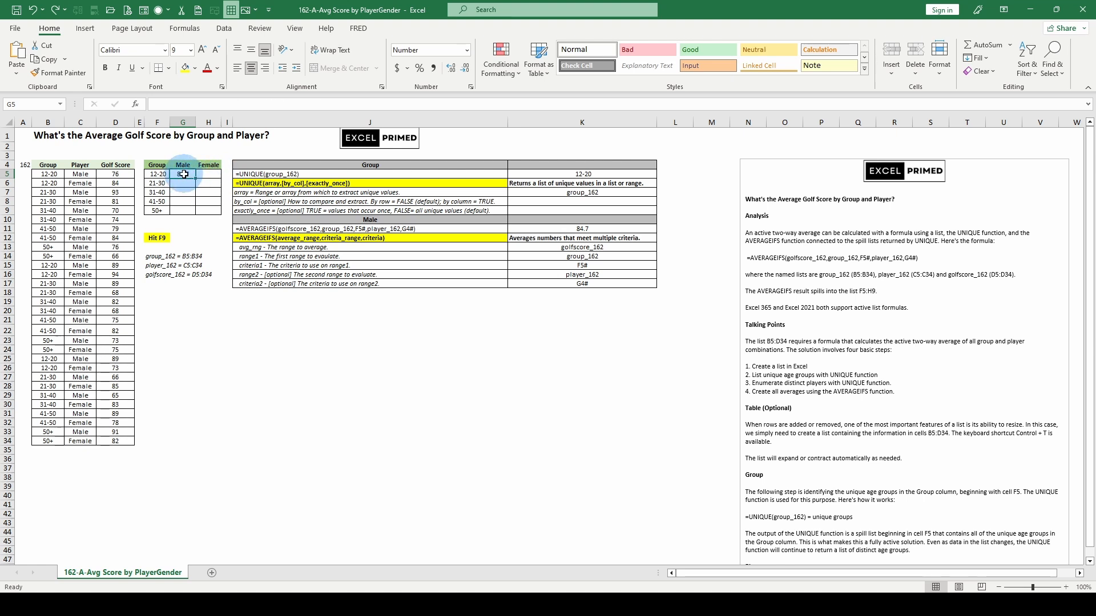
pyautogui.moveTo(183, 174); pyautogui.dragTo(183, 182)
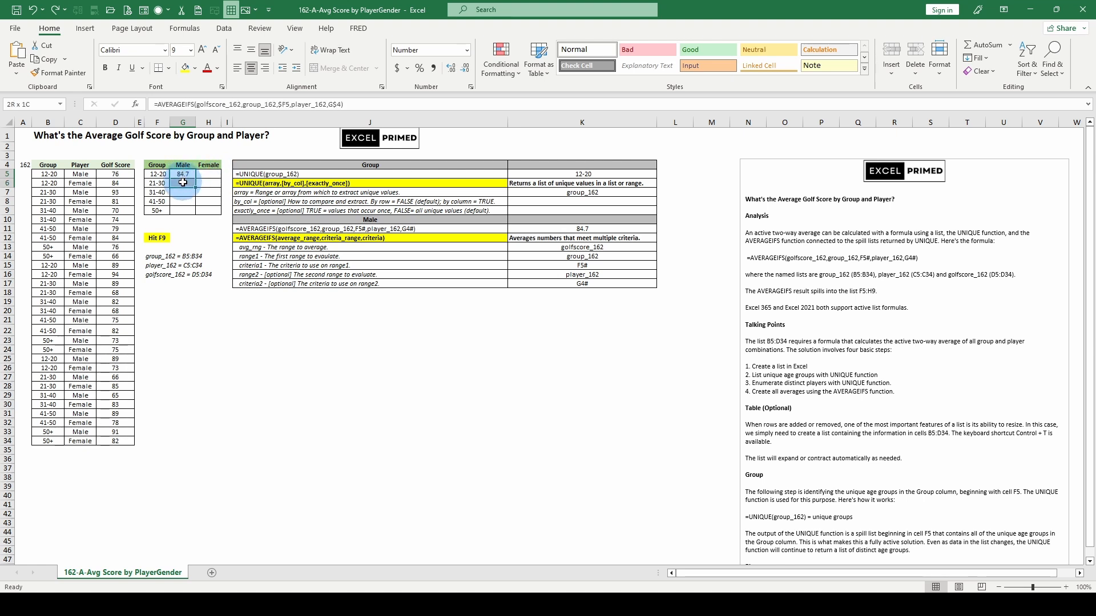
pyautogui.hotkey('ctrl', 'd')
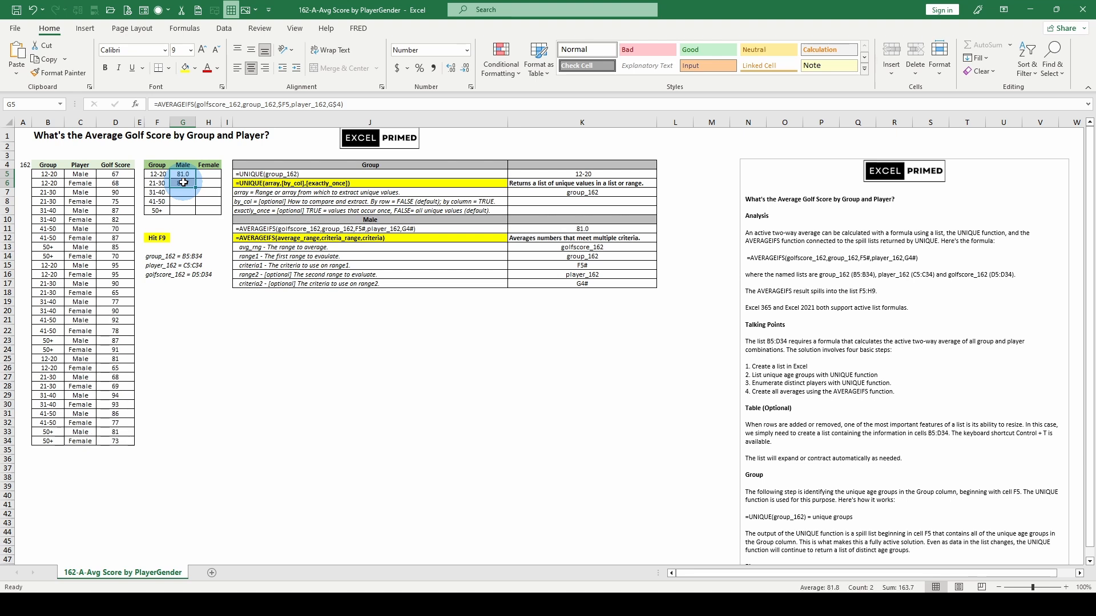
pyautogui.click(183, 182)
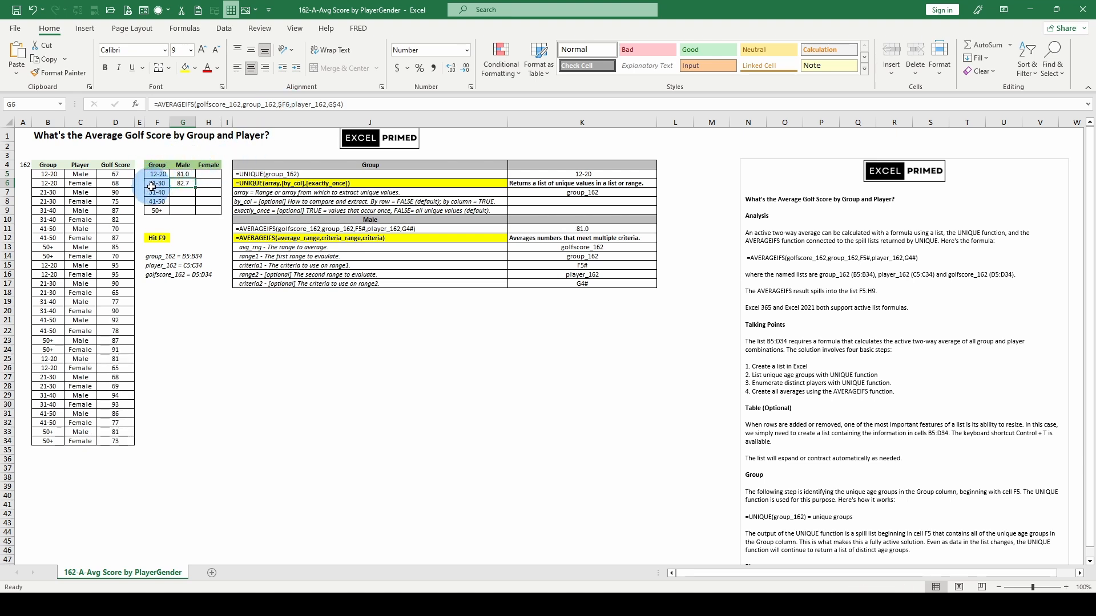
# Step: Fill the G5 formula right into the Female column cell H5
pyautogui.moveTo(183, 182); pyautogui.dragTo(182, 160)
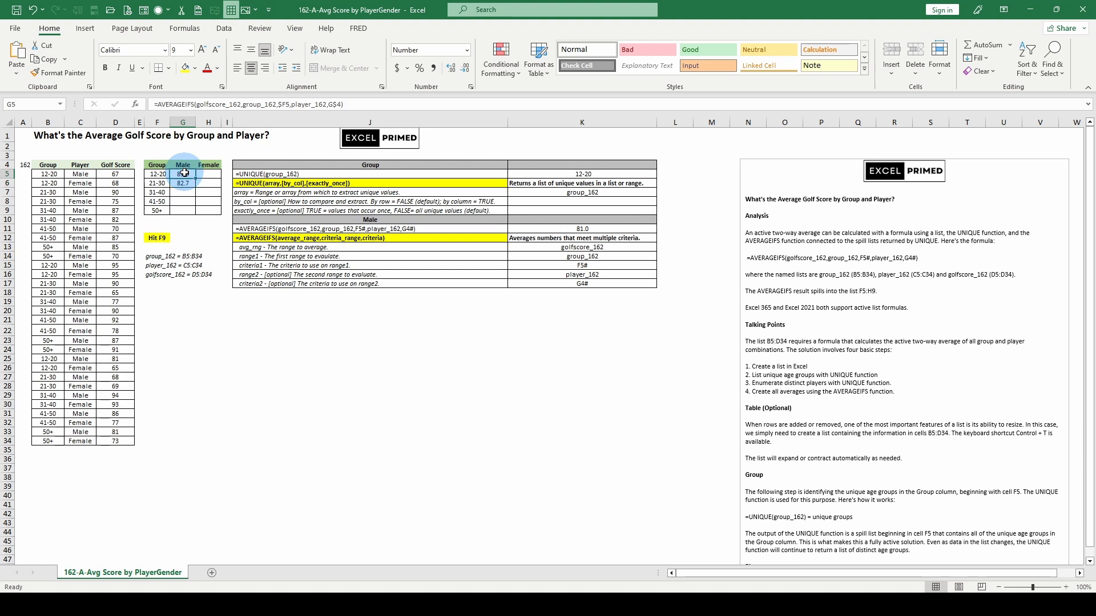
pyautogui.moveTo(184, 173); pyautogui.dragTo(198, 173)
pyautogui.hotkey('ctrl', 'r')
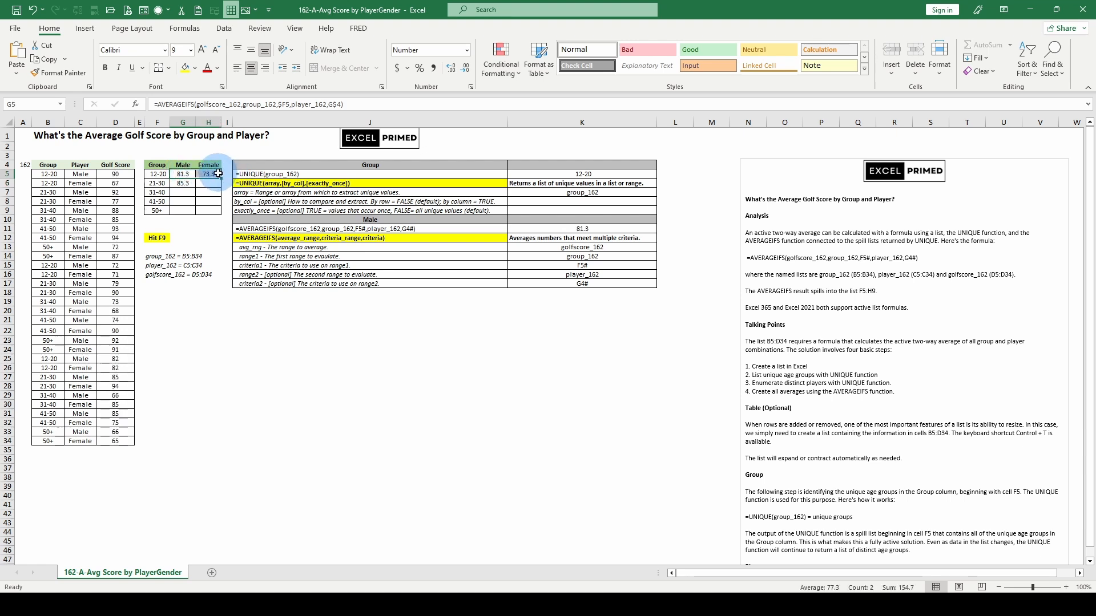
# Step: Recalculate and check the copied formulas in the Female column
pyautogui.click(212, 174)
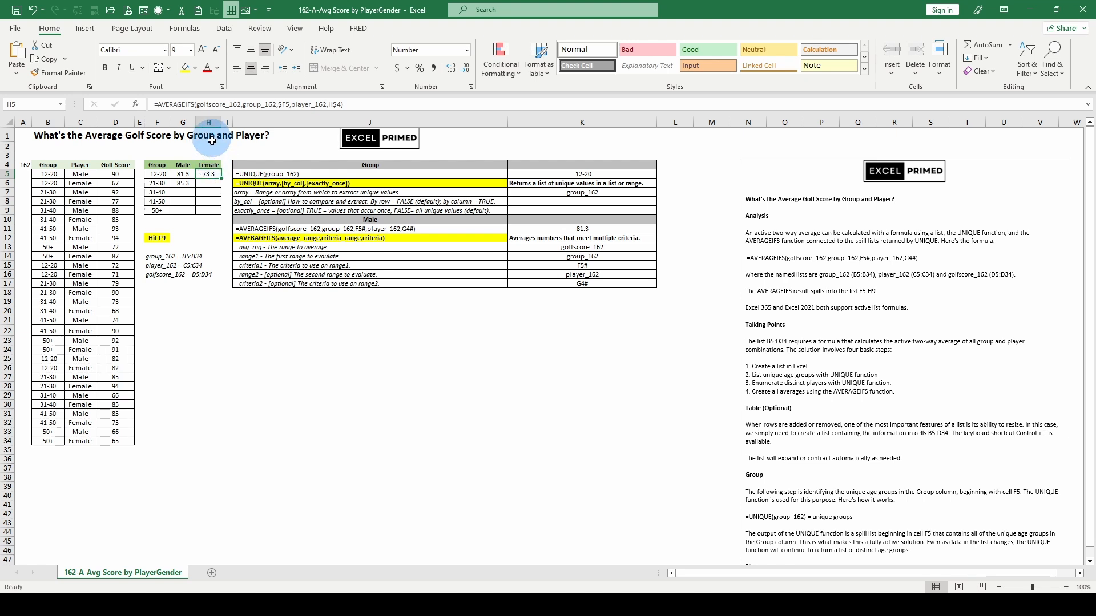
pyautogui.press('F9')
pyautogui.click(209, 181)
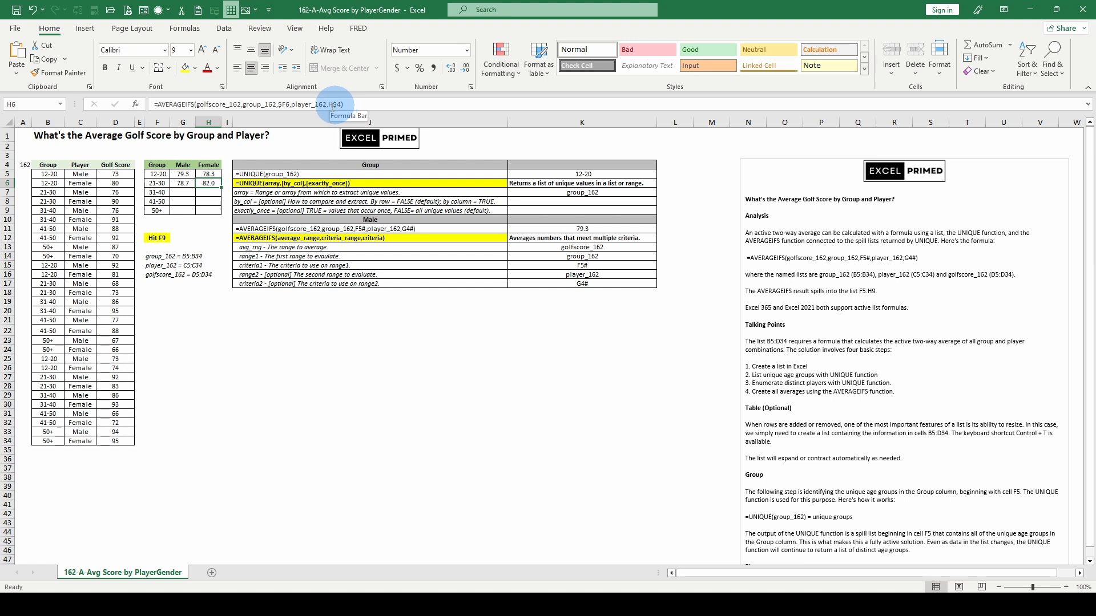
# Step: Fill the G5:H6 formulas down through row 9 and recalculate the worksheet
pyautogui.moveTo(182, 183); pyautogui.dragTo(197, 208)
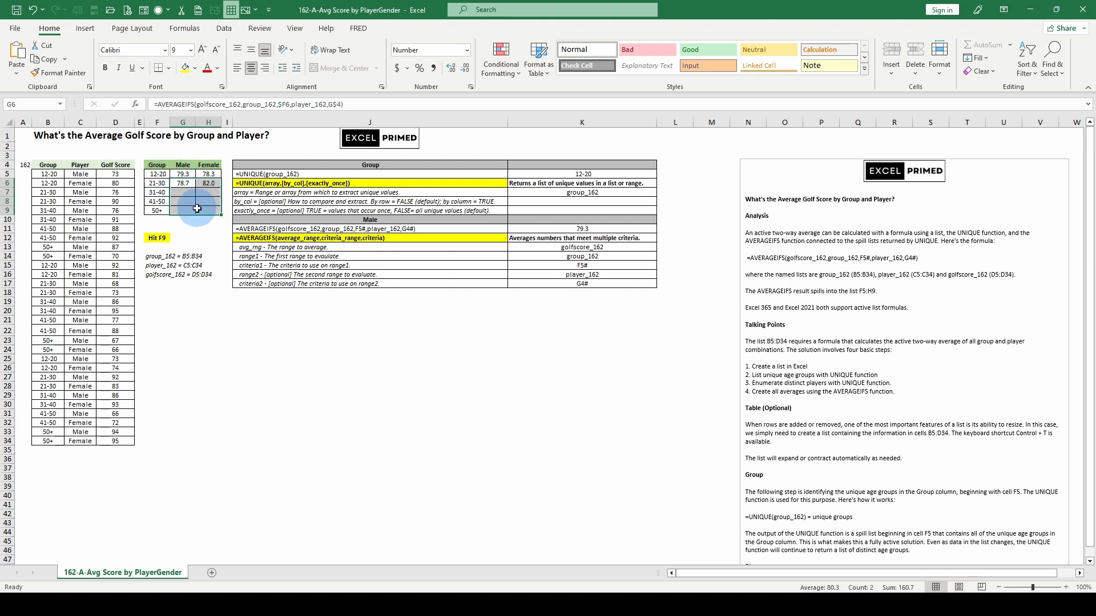
pyautogui.press('F9')
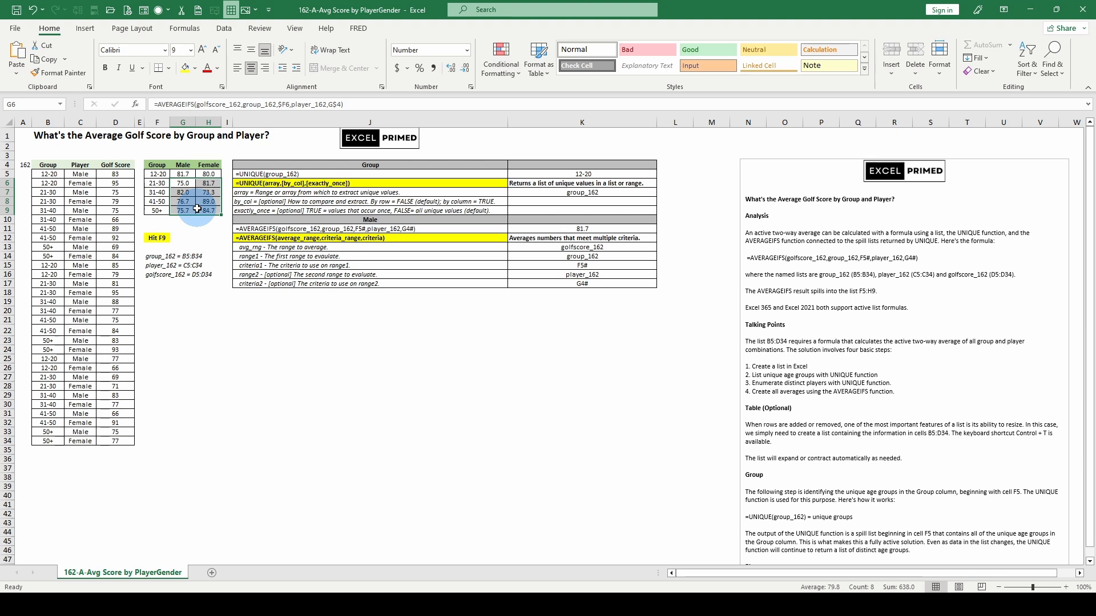
# Step: Undo the copied mixed-reference formulas back to the single spilling G5 formula using F5# and G4#
pyautogui.click(182, 174)
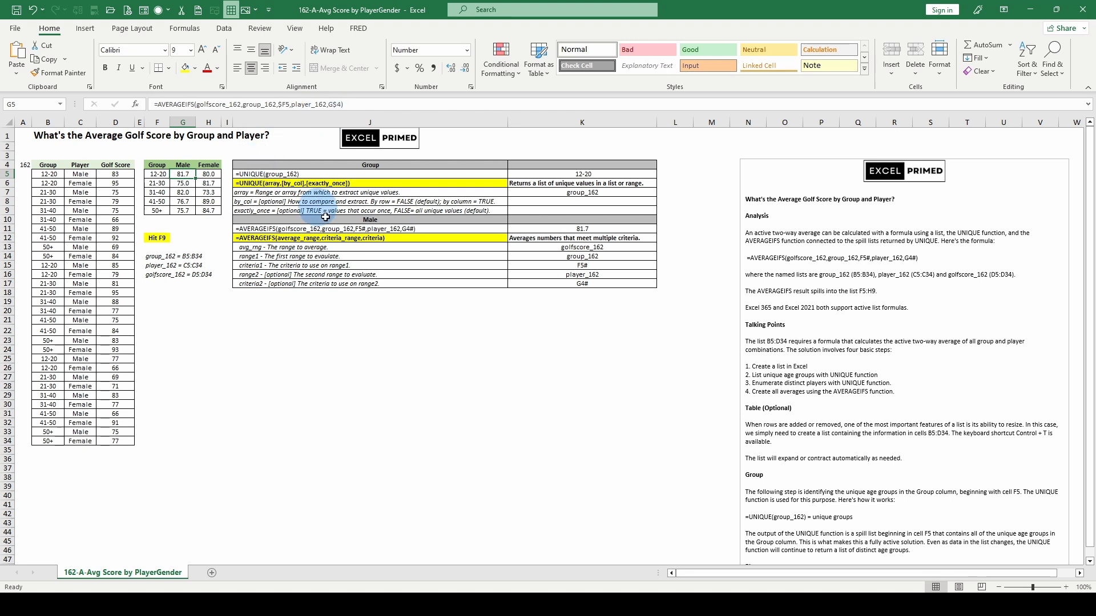
pyautogui.click(29, 9)
pyautogui.click(30, 8)
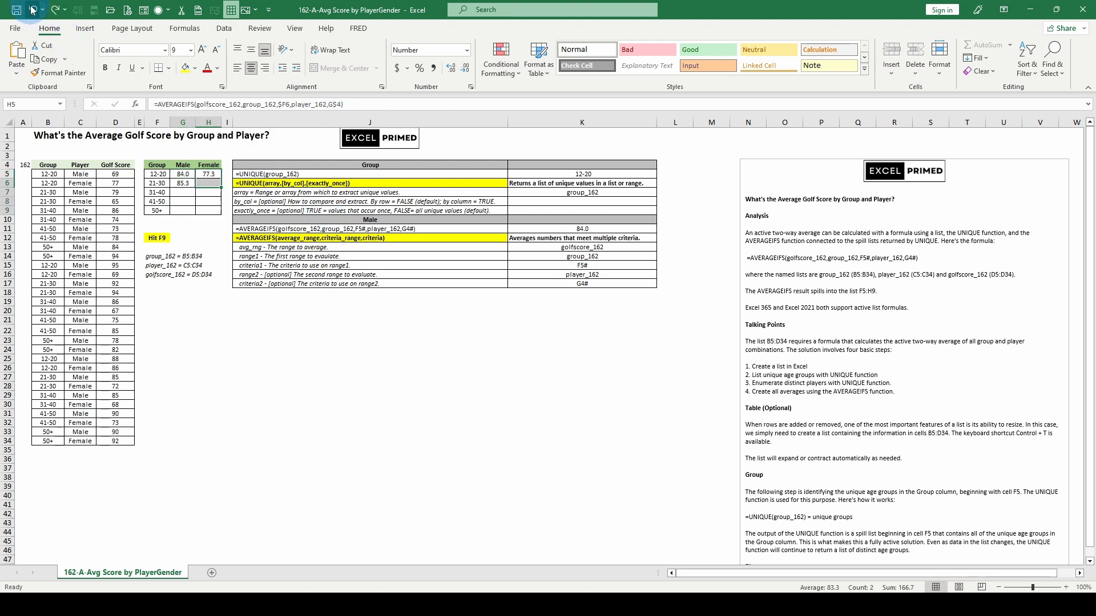
pyautogui.click(30, 8)
pyautogui.click(32, 8)
pyautogui.click(31, 8)
pyautogui.click(32, 8)
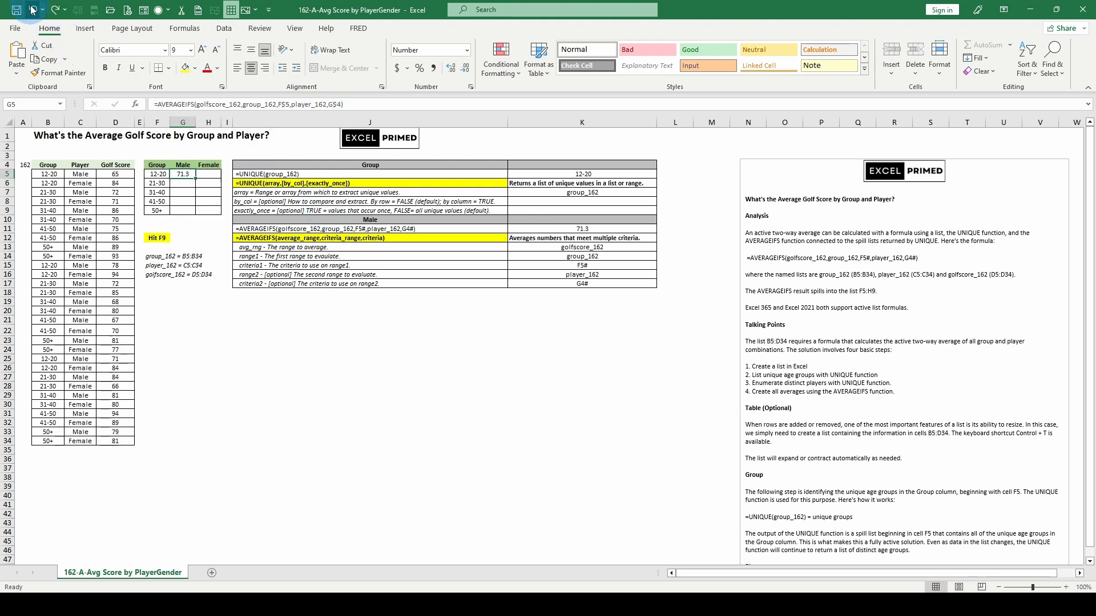
pyautogui.click(32, 8)
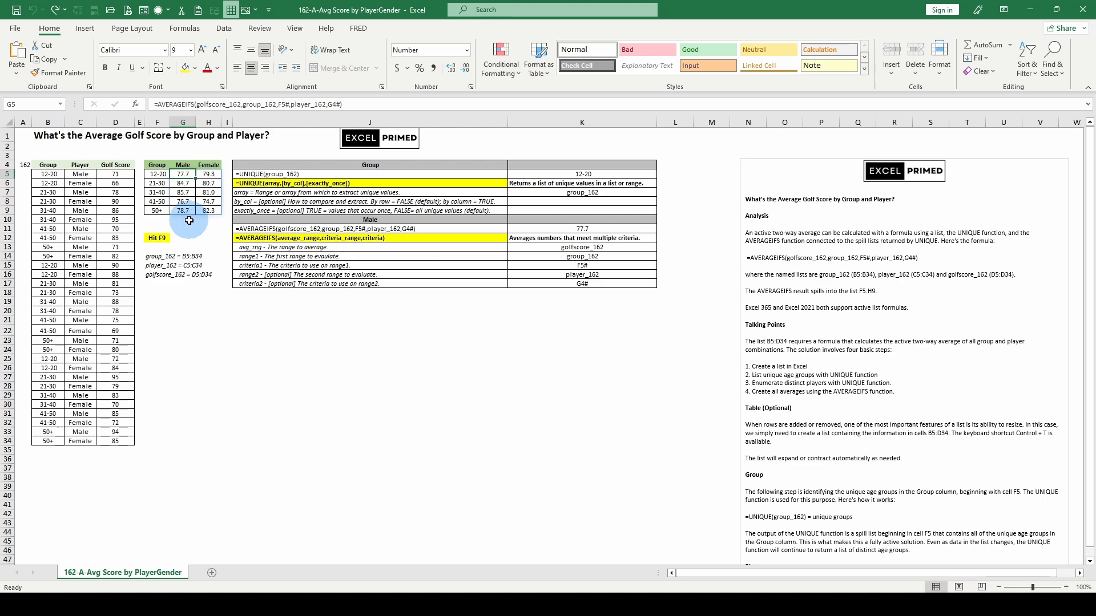